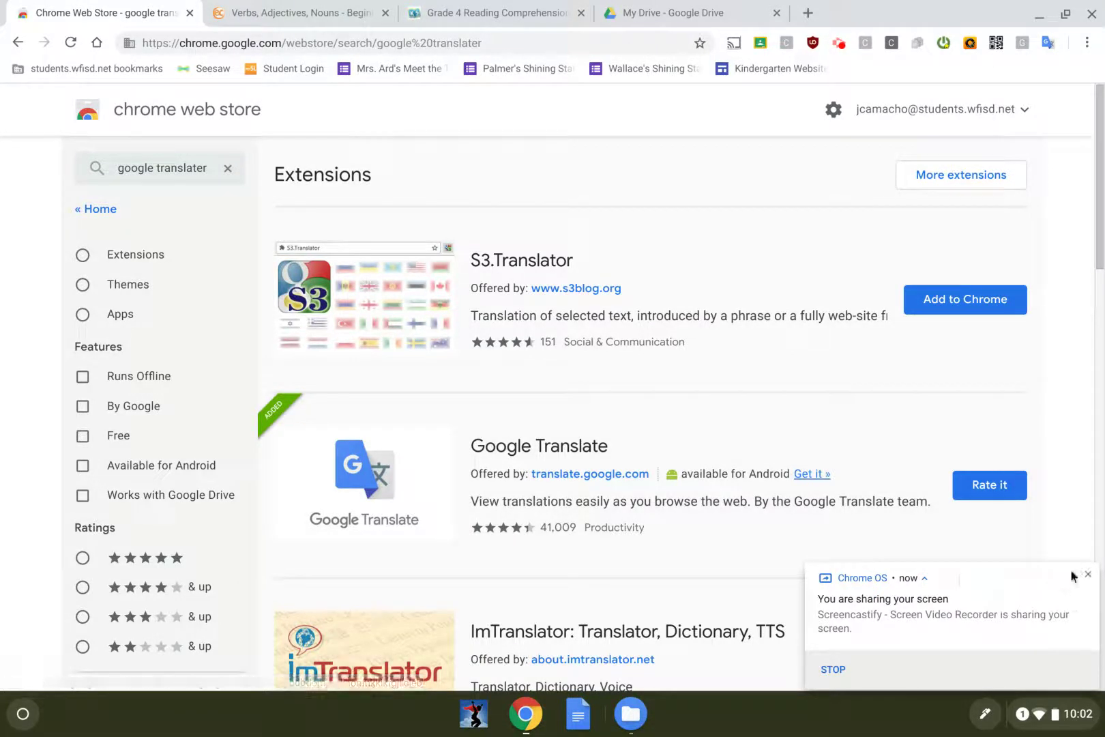
- Dismiss the screen-sharing notice and fix the Web Store search from 'google translater' to 'google translate'
left_click(1086, 575)
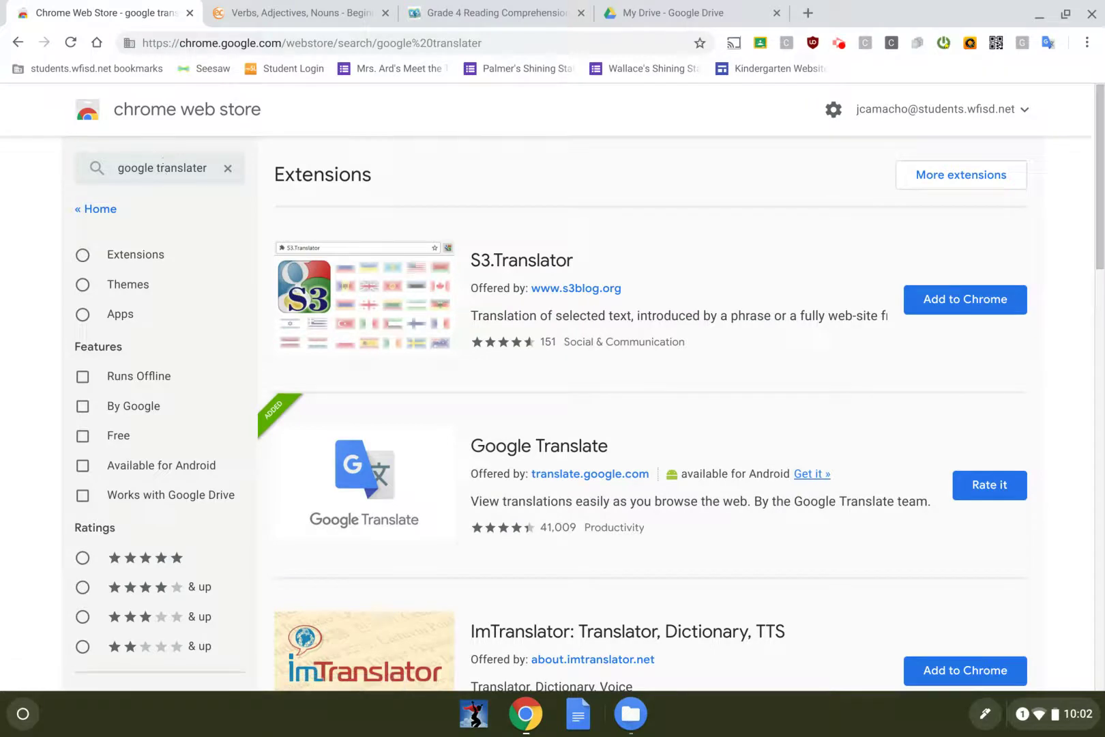
left_click(139, 168)
key("BackSpace")
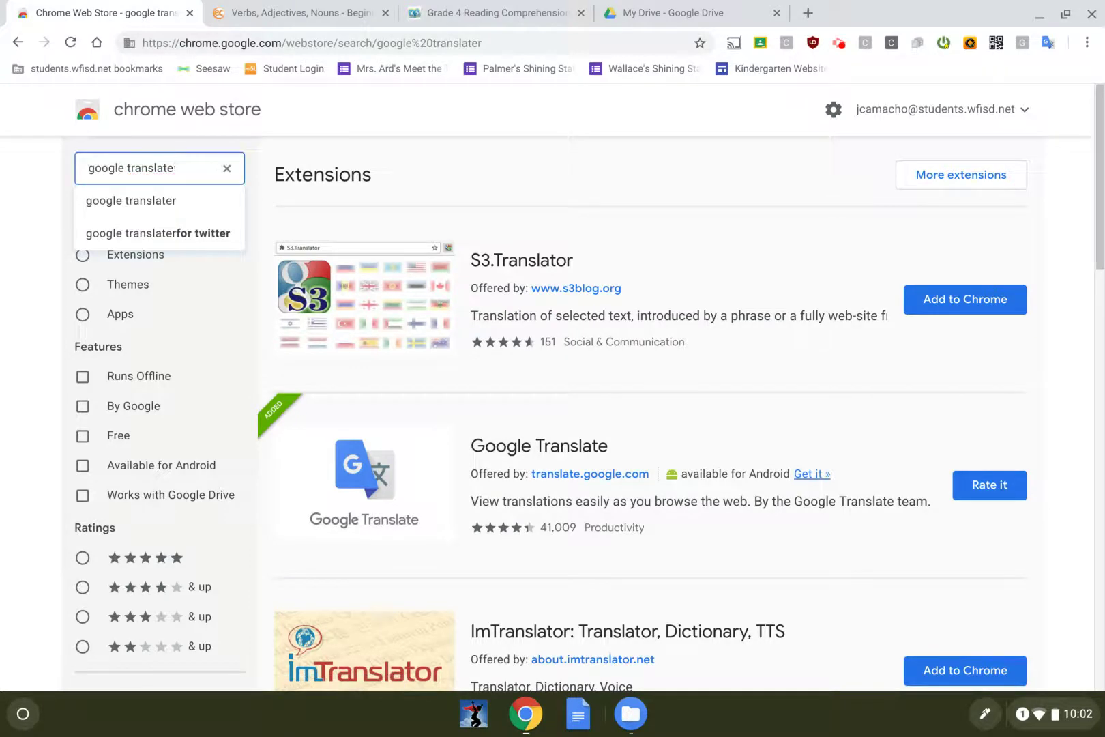
key("Return")
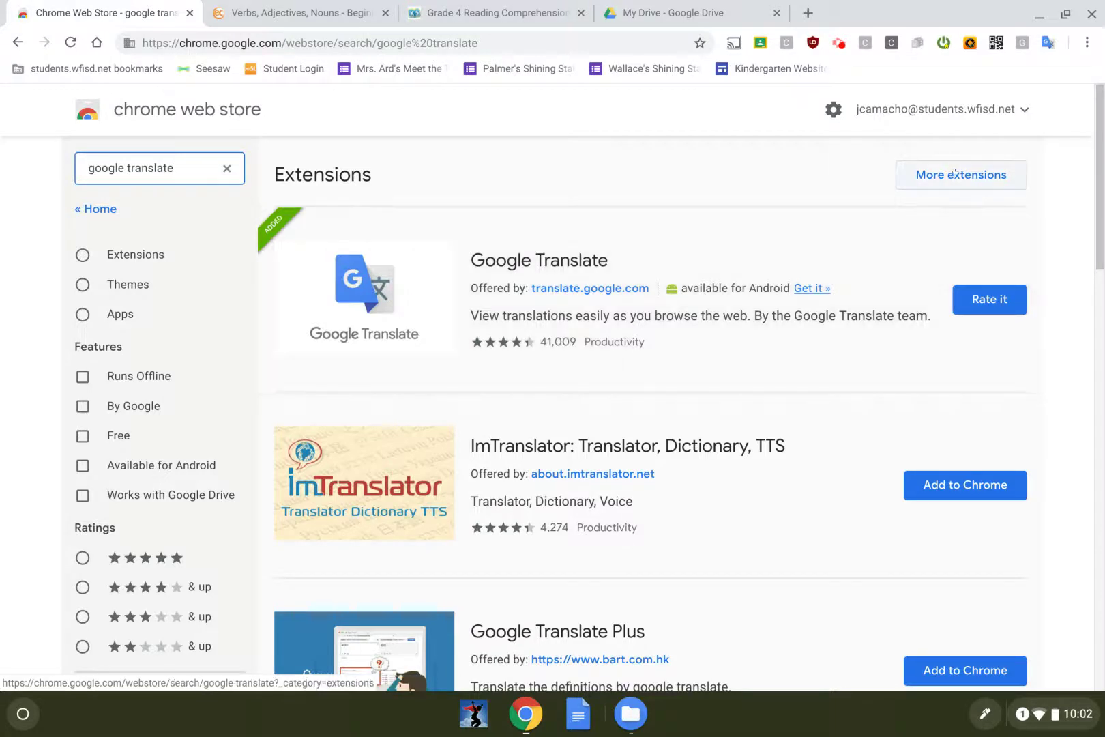
- In the Google Translate extension's options, keep Spanish as the primary language and save
right_click(1046, 43)
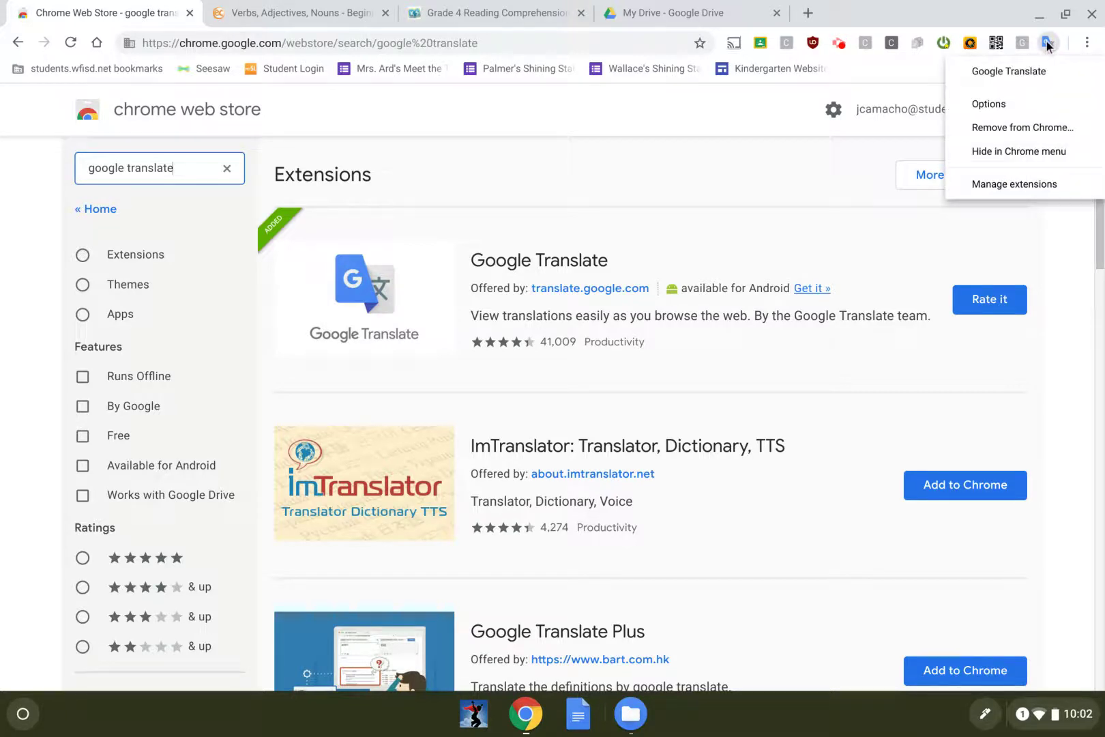
left_click(1014, 102)
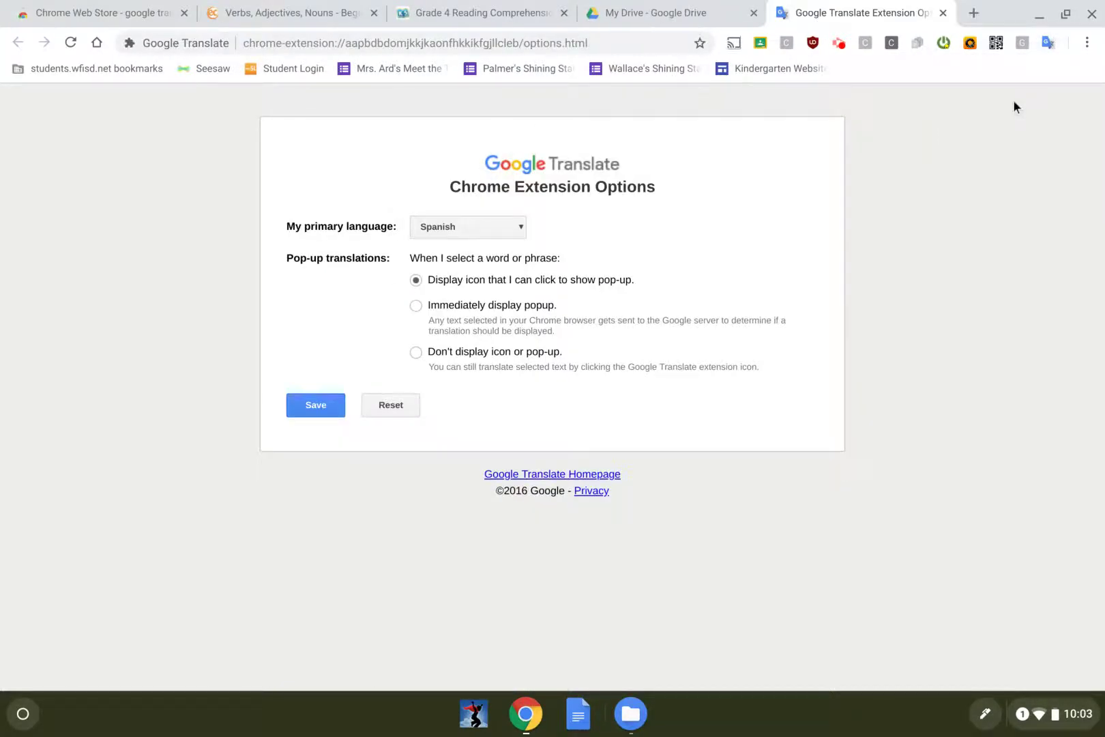
left_click(510, 226)
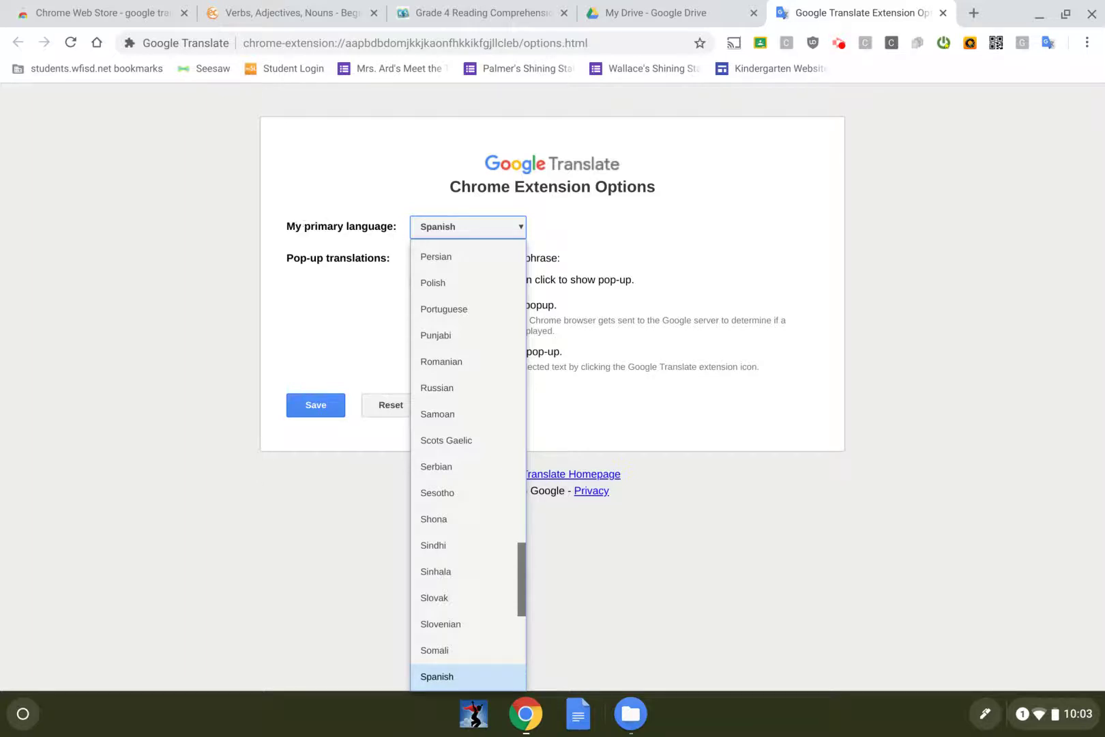
left_click(459, 227)
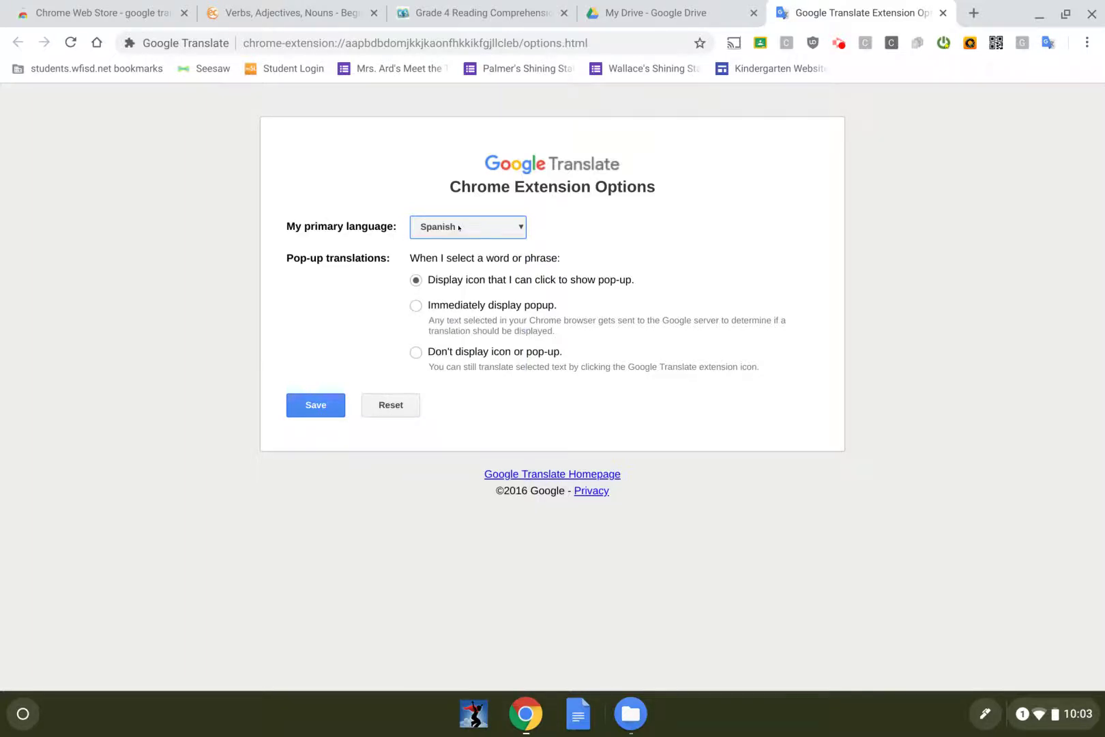
left_click(459, 227)
left_click(447, 229)
left_click(323, 408)
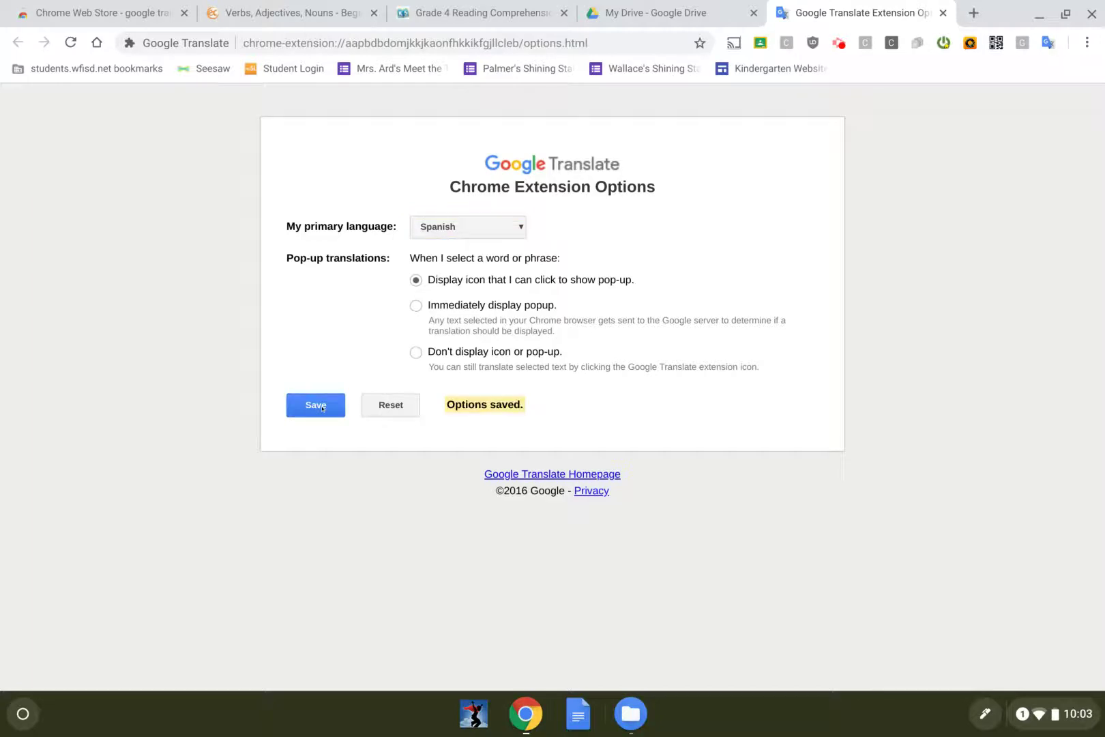
- On the ecenglish lesson tab, select the Verb definition and translate it with the extension
left_click(263, 19)
left_click(229, 267)
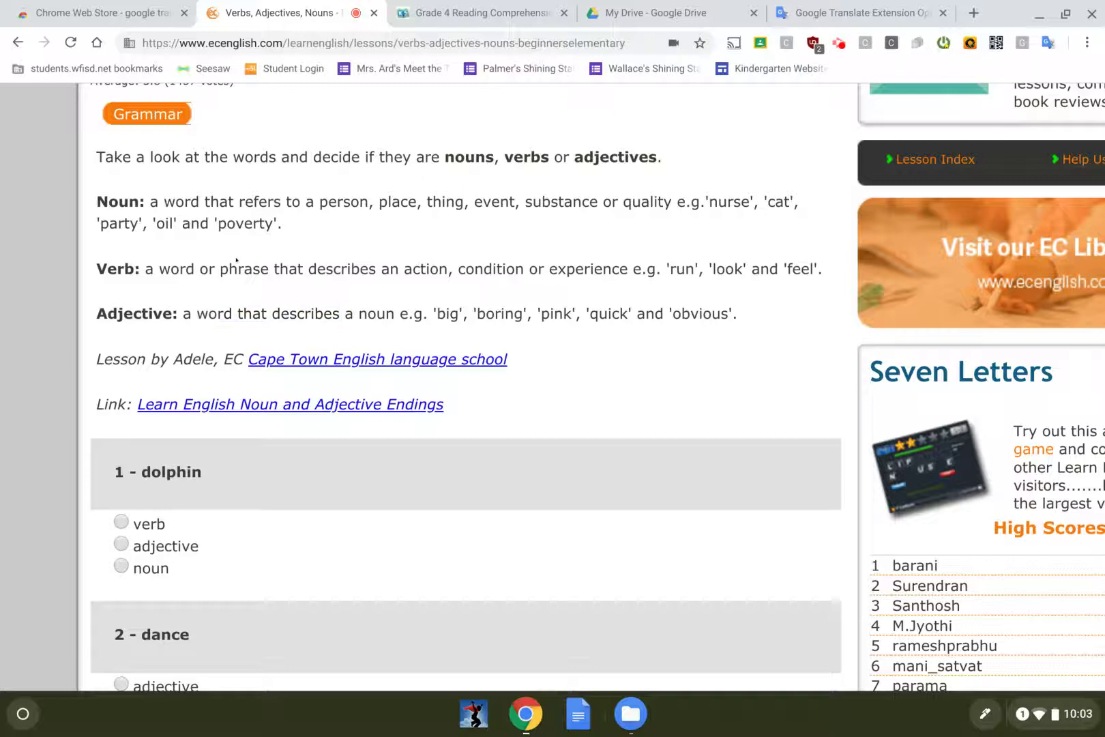
left_click_drag(147, 271, 624, 271)
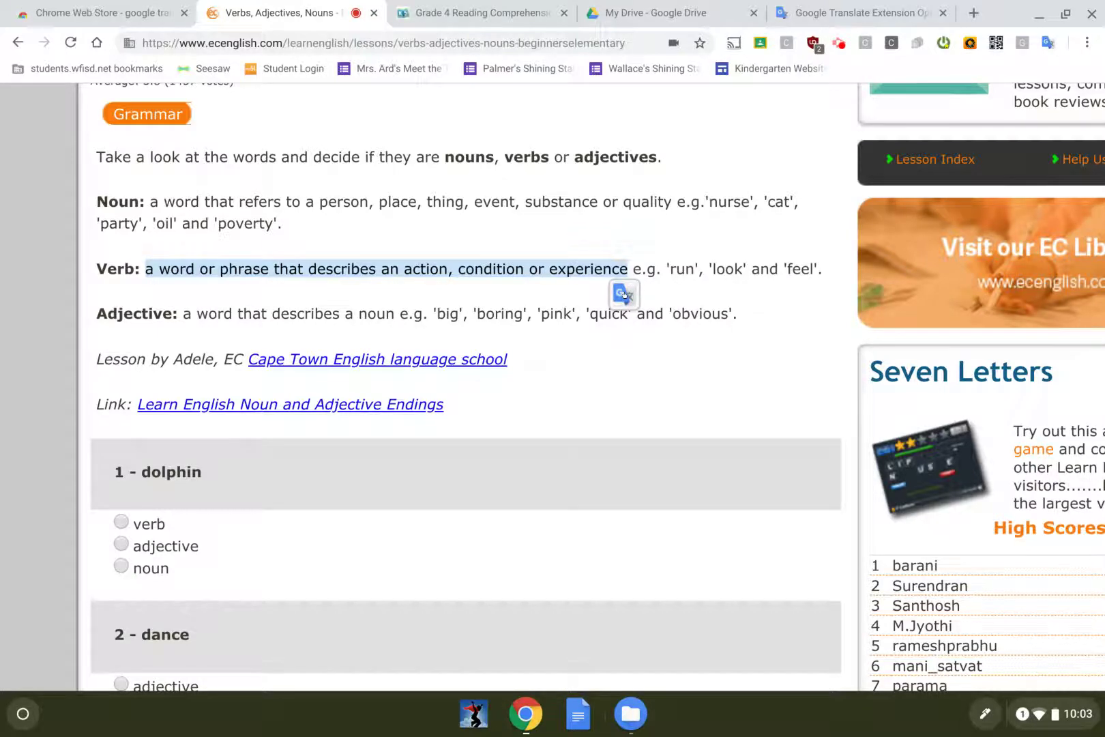
left_click(623, 294)
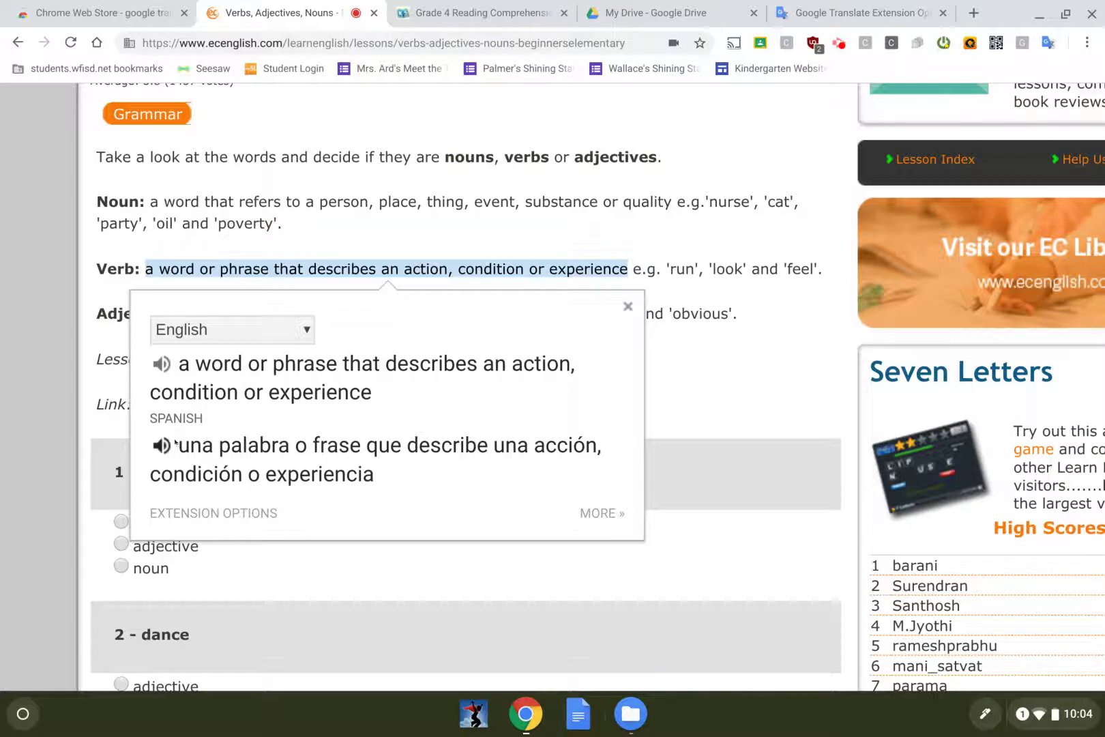
- Play the Spanish translation aloud, then close the popup and clear the selection
left_click(162, 445)
left_click(627, 306)
left_click(500, 260)
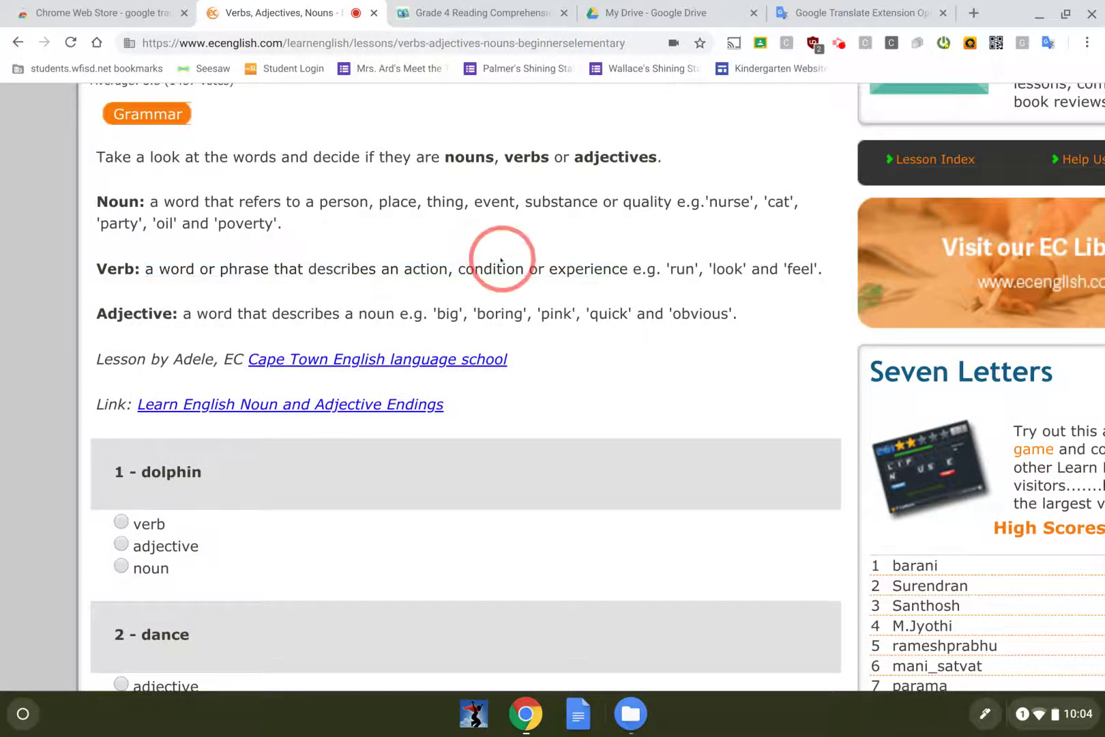
scroll(500, 260, "up", 5)
scroll(501, 260, "up", 7)
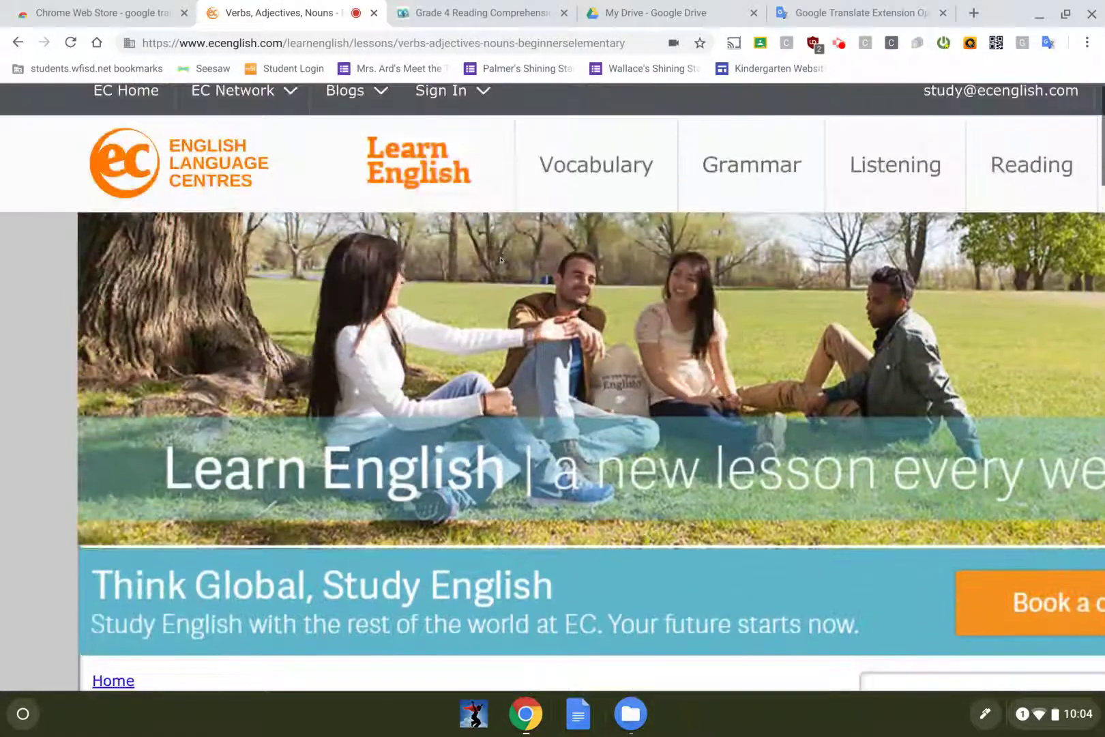
- On the Grade 4 Reading Comprehension PDF, go to page 1 and right-click the selected Tara's Terrarium text
left_click(472, 13)
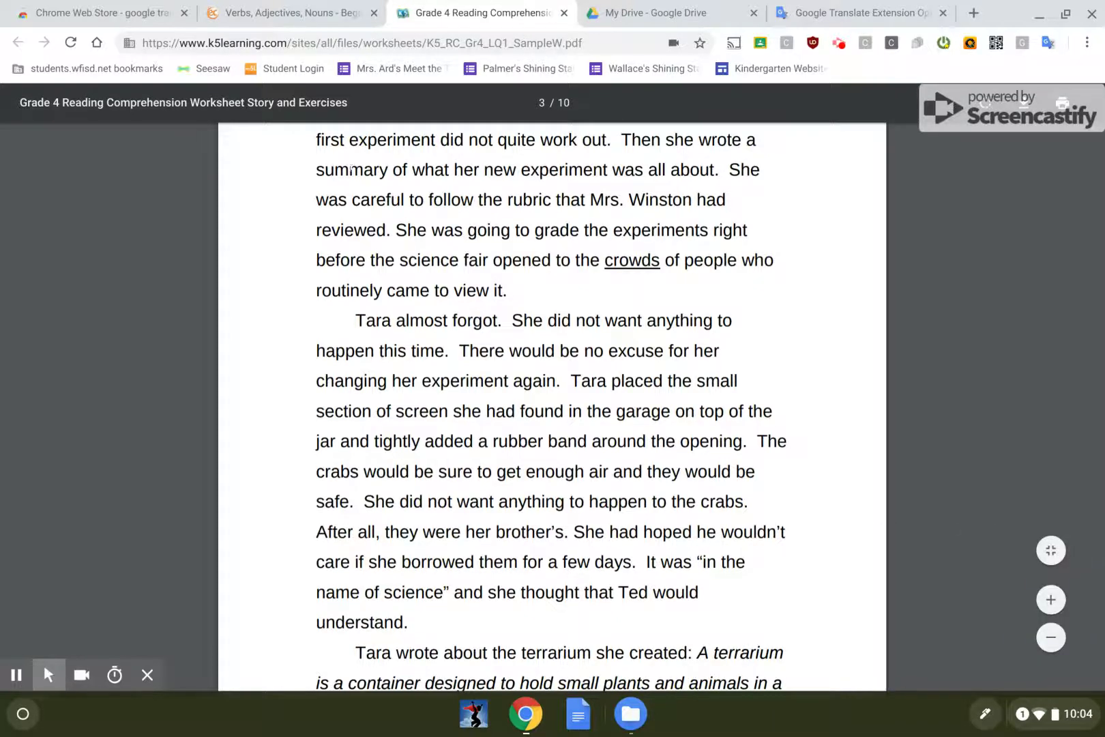
scroll(591, 319, "up", 3)
key("Home")
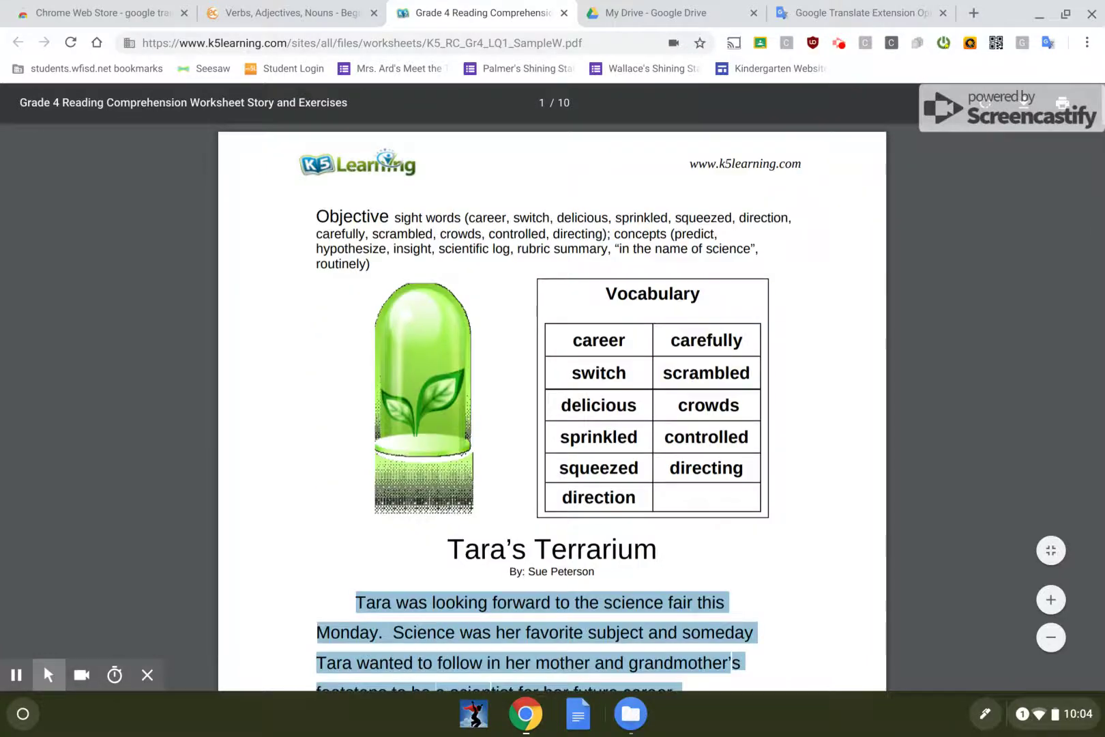
scroll(552, 389, "down", 3)
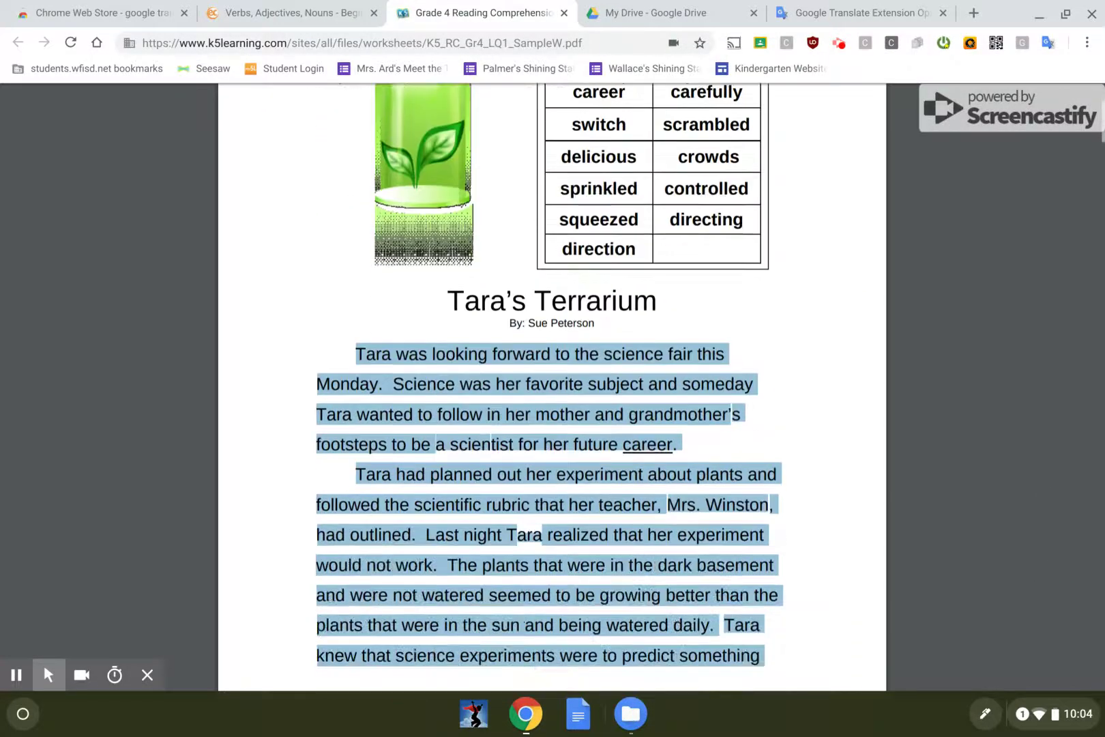
left_click(43, 663)
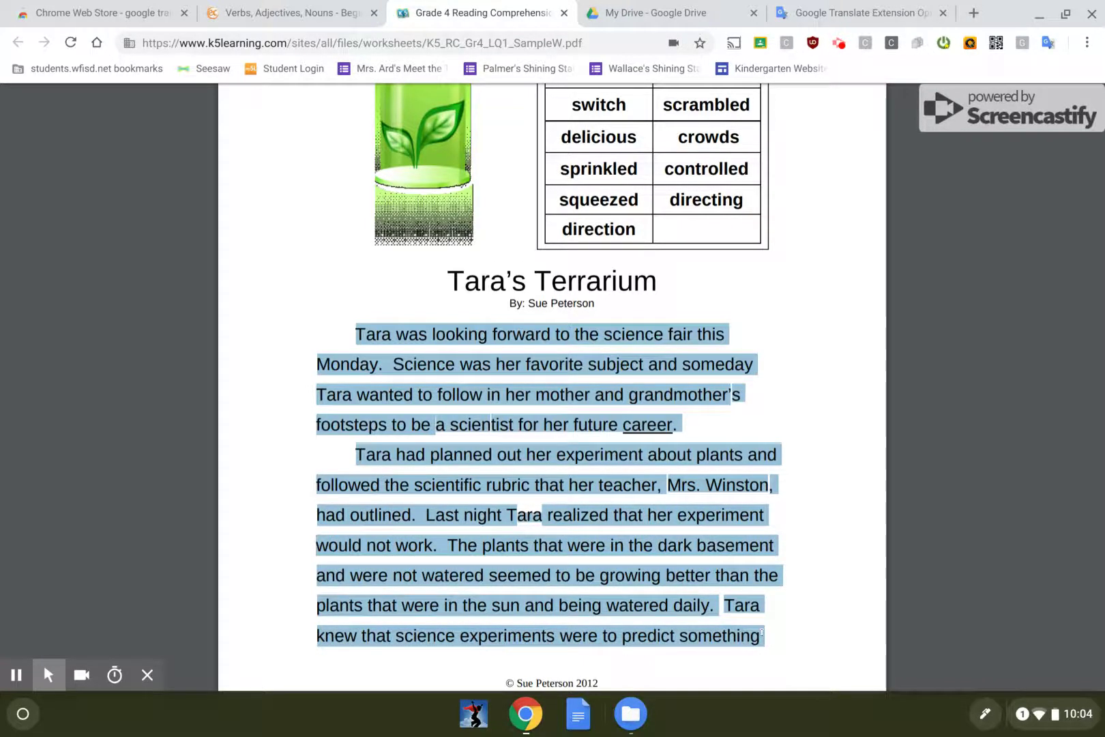
right_click(664, 527)
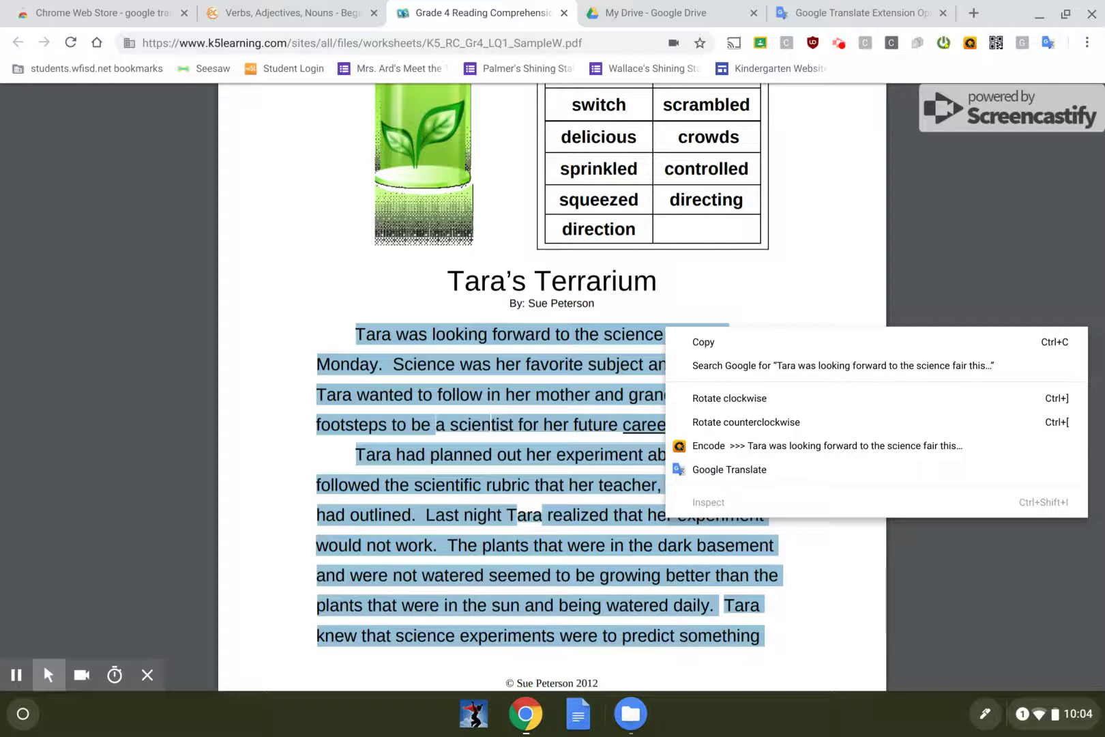
left_click(658, 520)
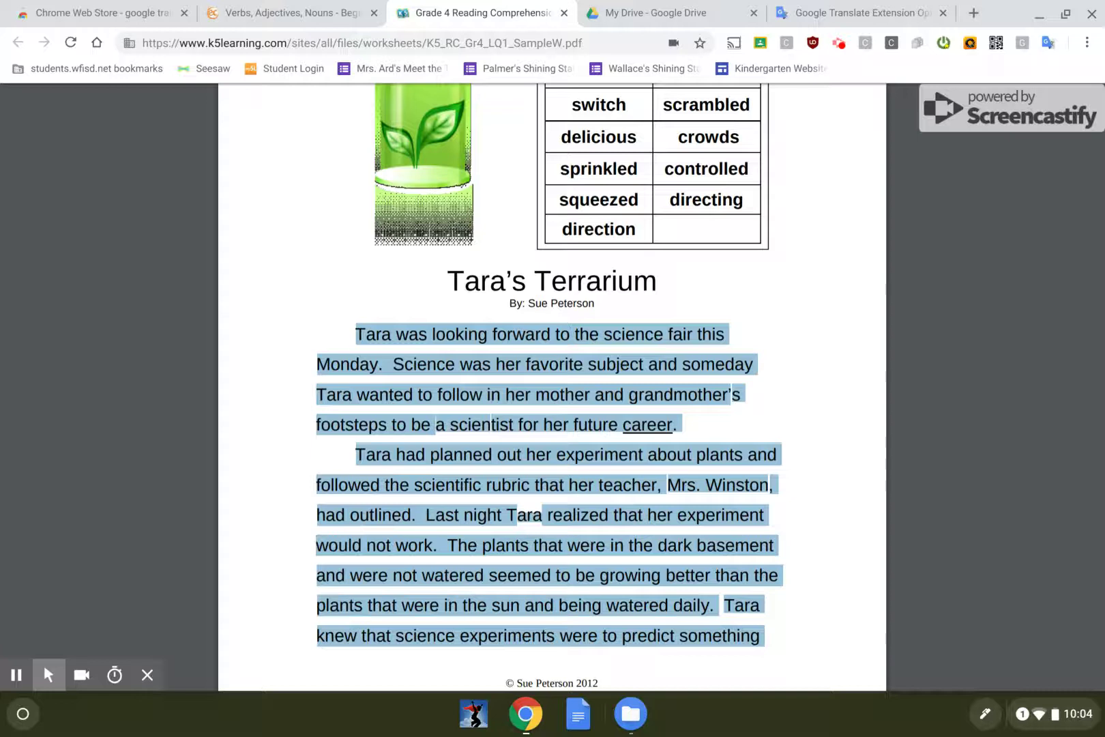
right_click(715, 575)
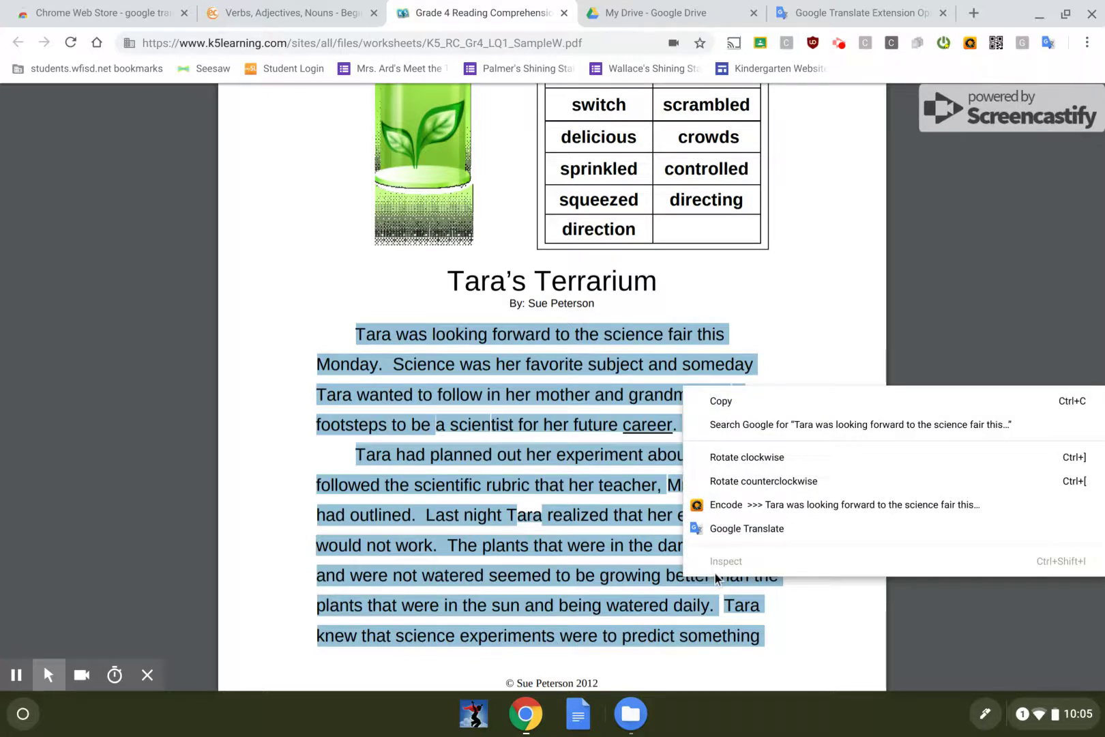
- Translate the selected passage into Spanish and play the translation aloud
left_click(733, 529)
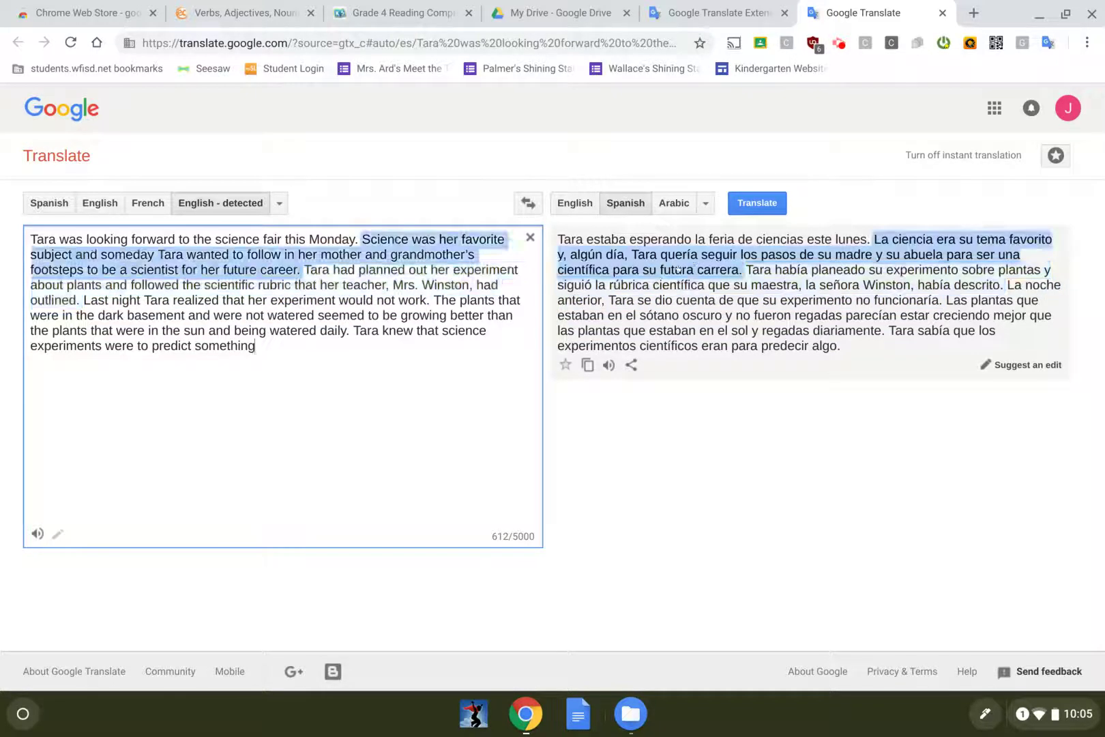
left_click(693, 410)
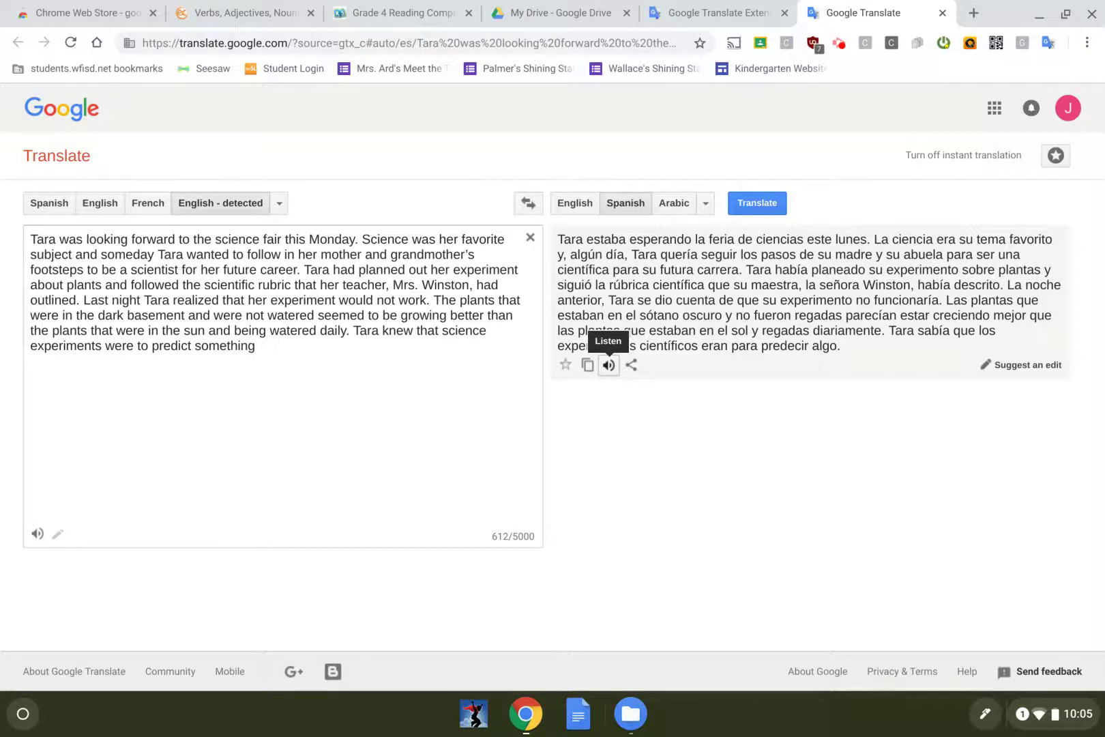
left_click(608, 364)
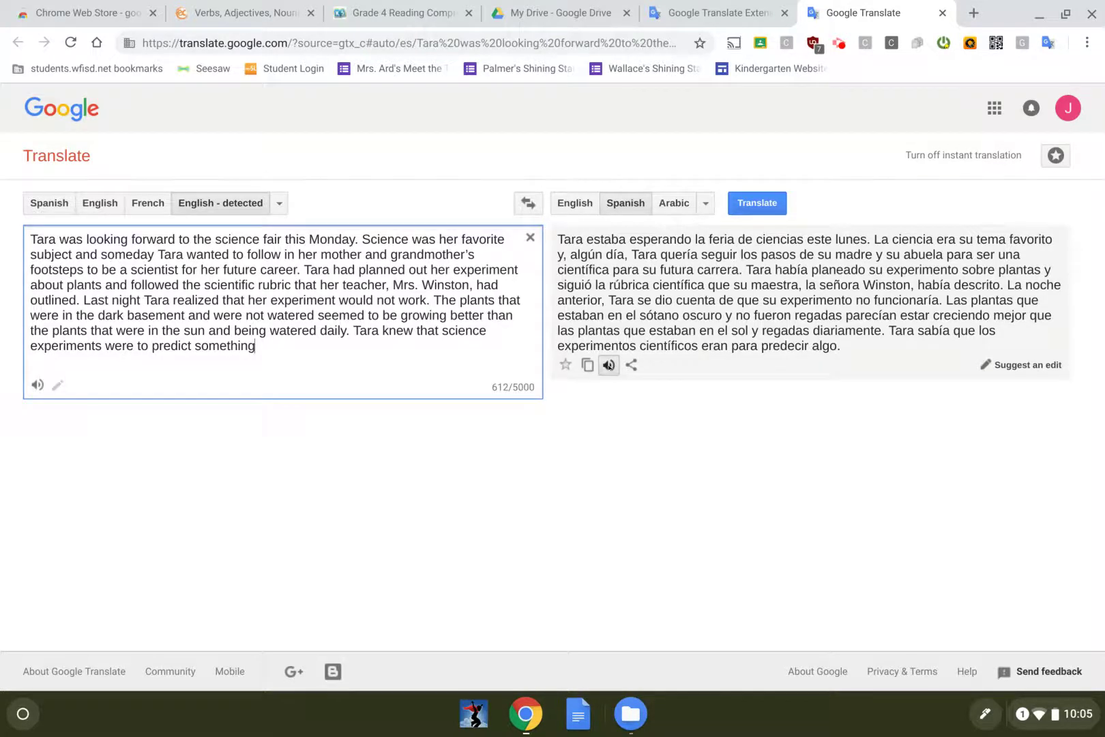
- Return to the Tara's Terrarium worksheet PDF and scroll through page 1
left_click(380, 13)
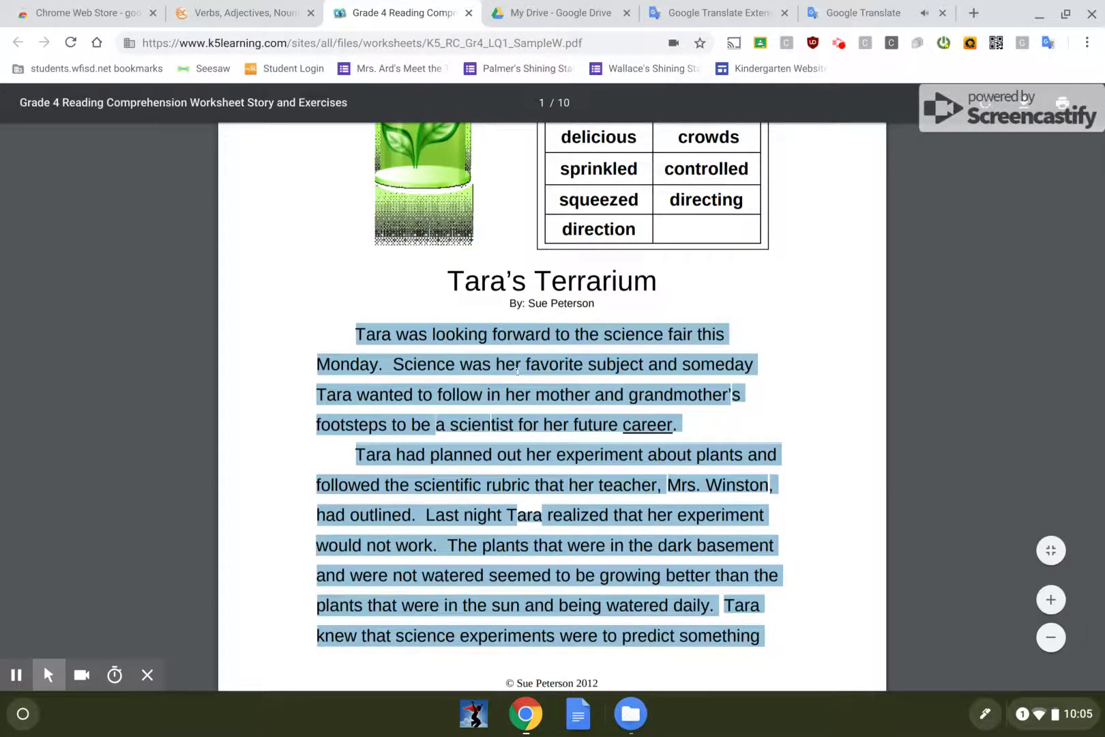
scroll(517, 370, "up", 1)
left_click(858, 12)
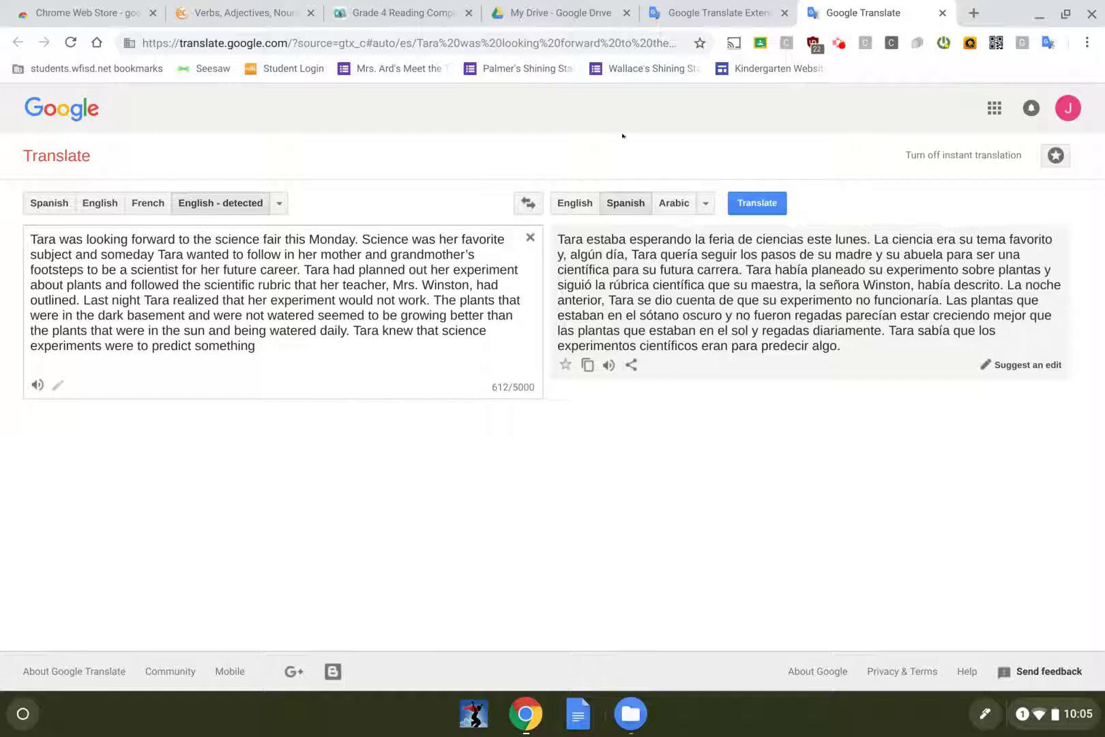
left_click(398, 9)
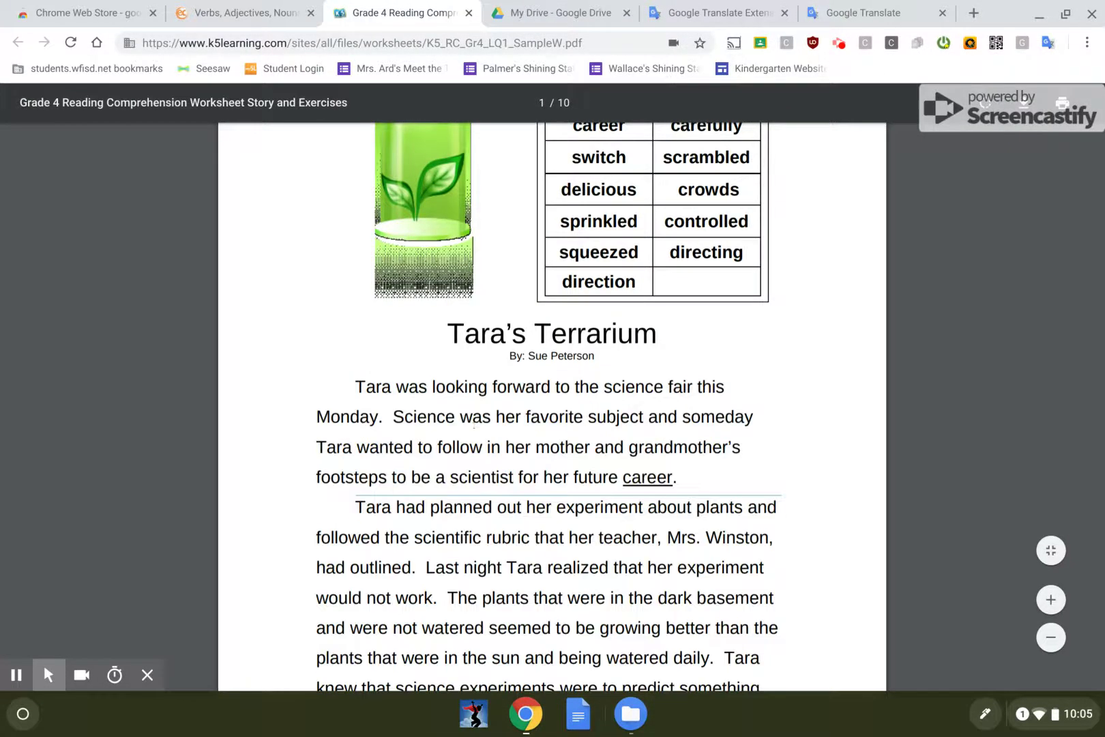
scroll(42, 661, "down", 12)
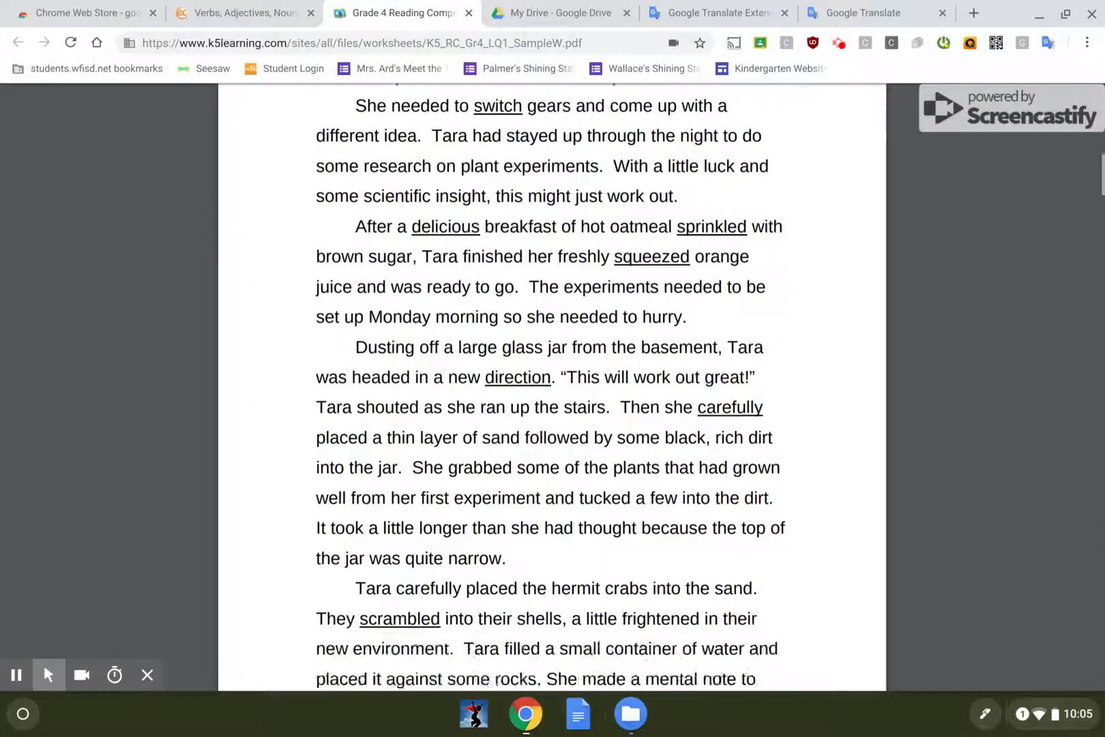
scroll(553, 382, "down", 1)
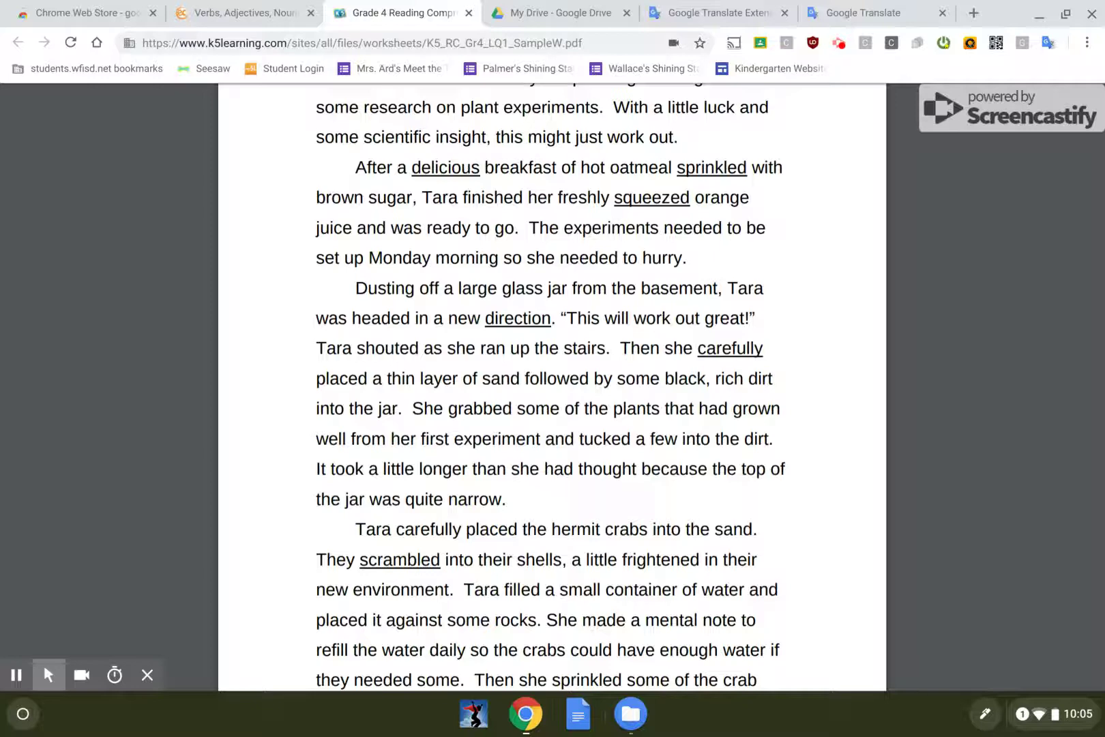
scroll(553, 298, "up", 10)
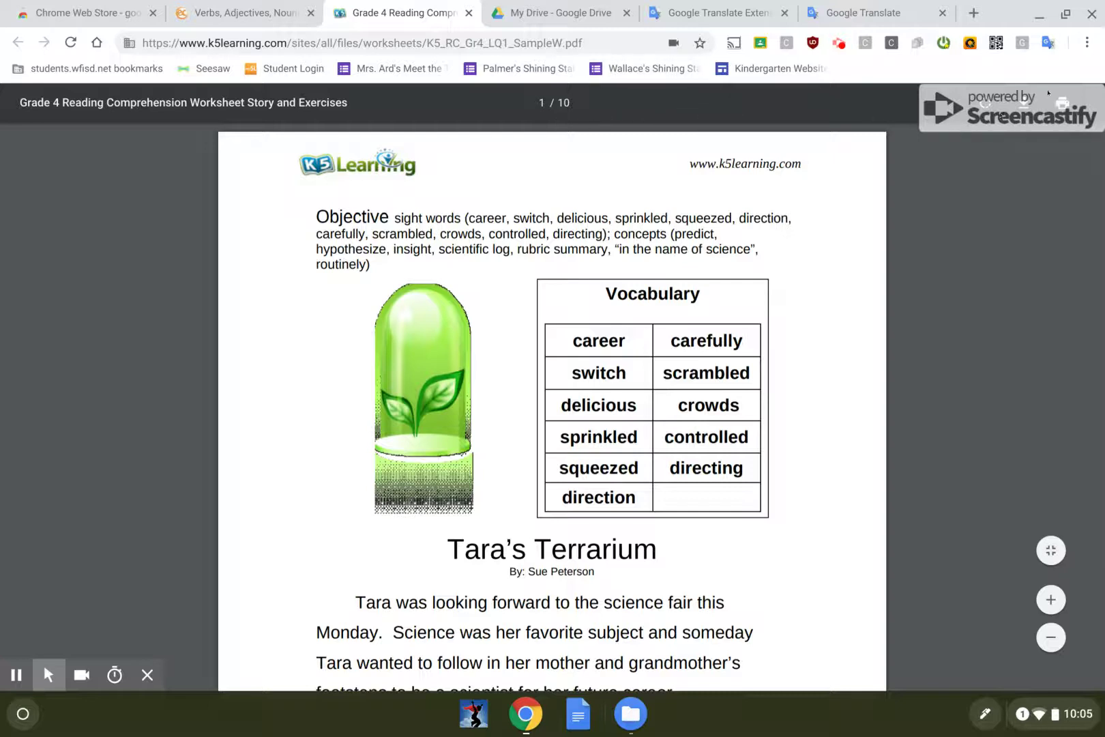
- Open the worksheet from the My Drive preview with Google Docs
left_click(616, 13)
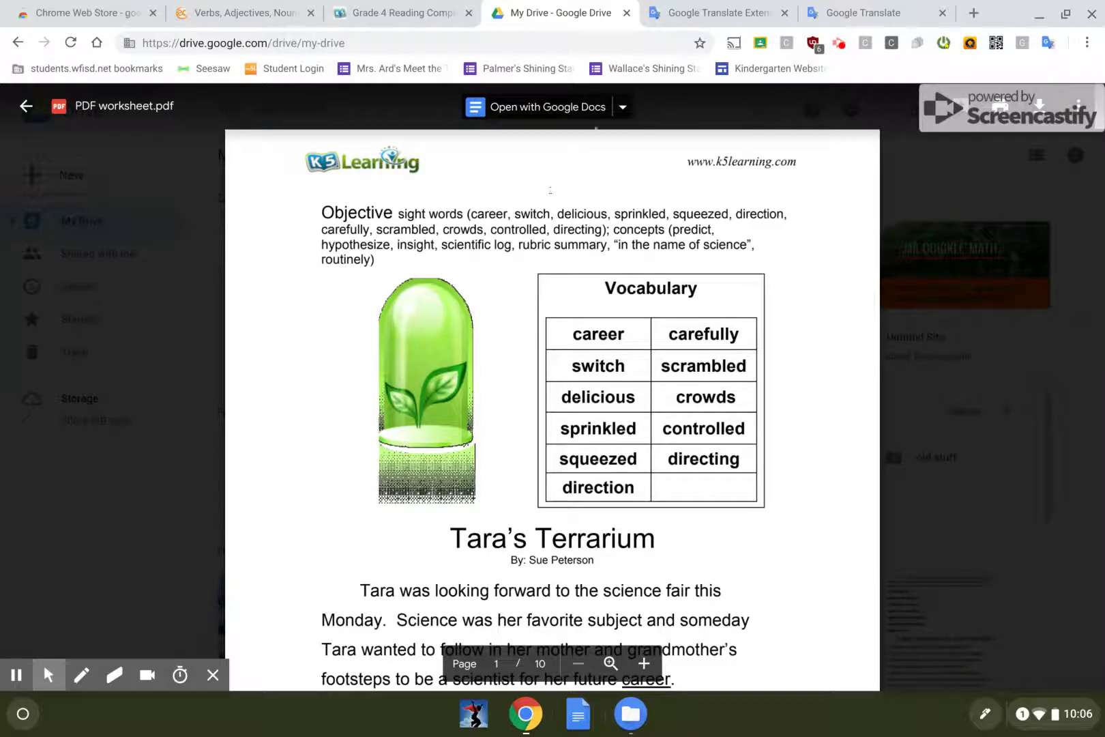
left_click(577, 107)
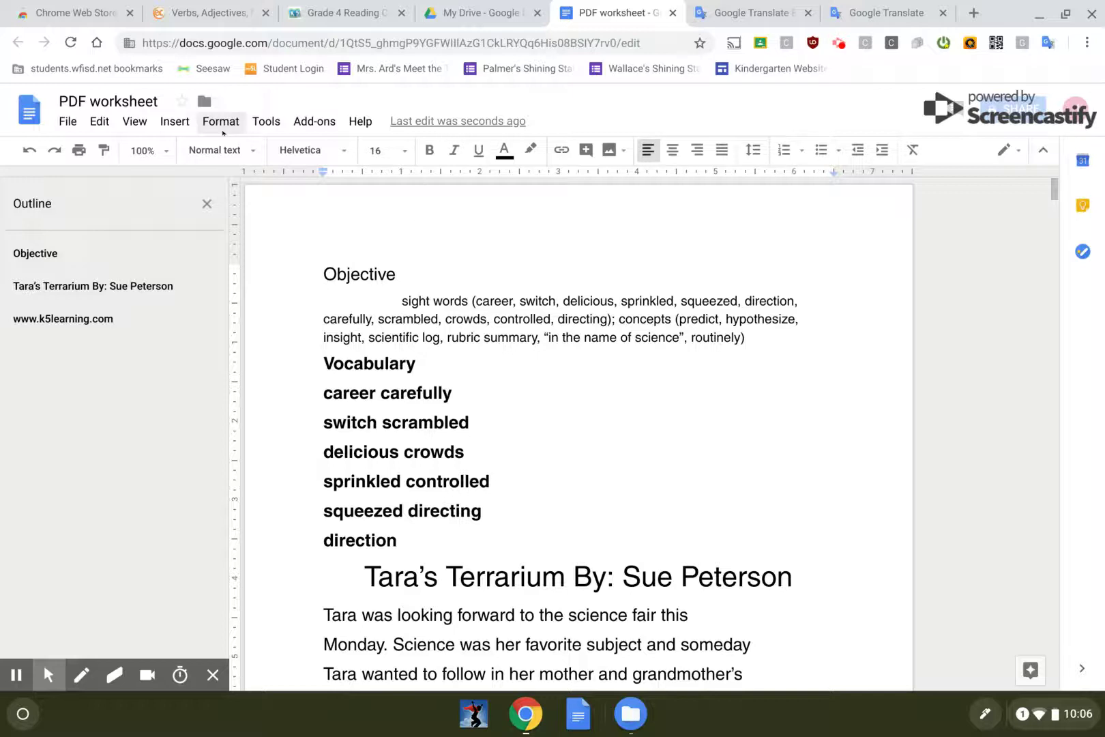
- Translate the document into Spanish via Tools > Translate document as 'Translated copy of PDF worksheet'
left_click(259, 123)
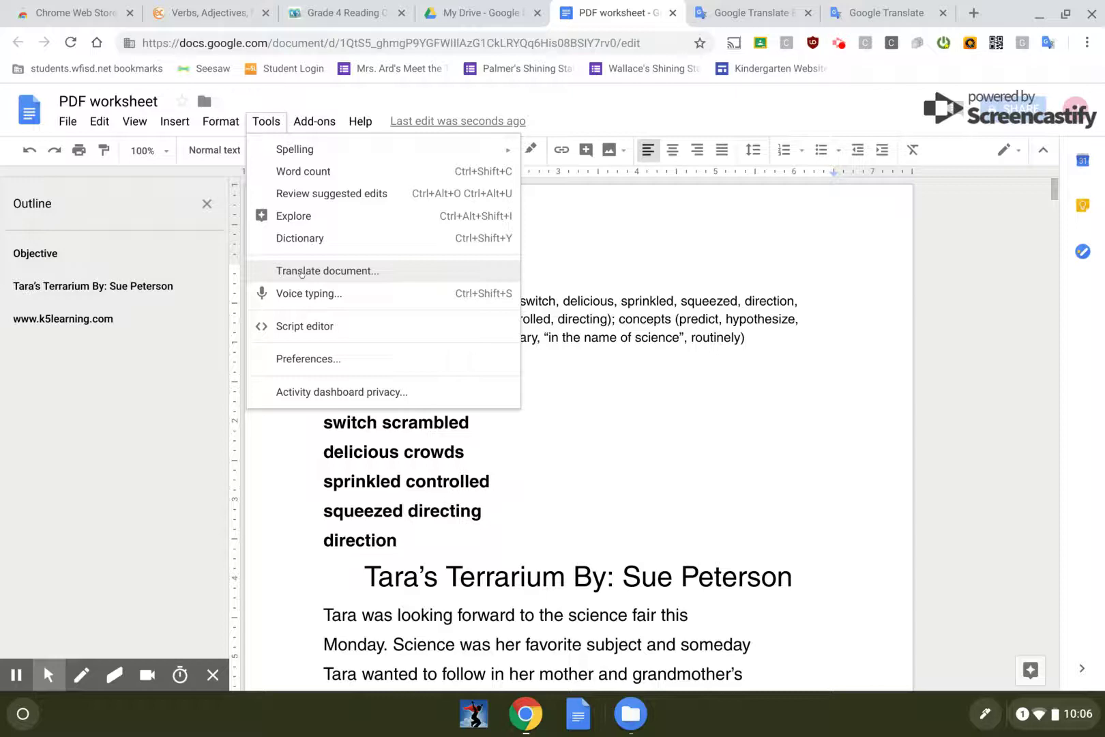
left_click(300, 272)
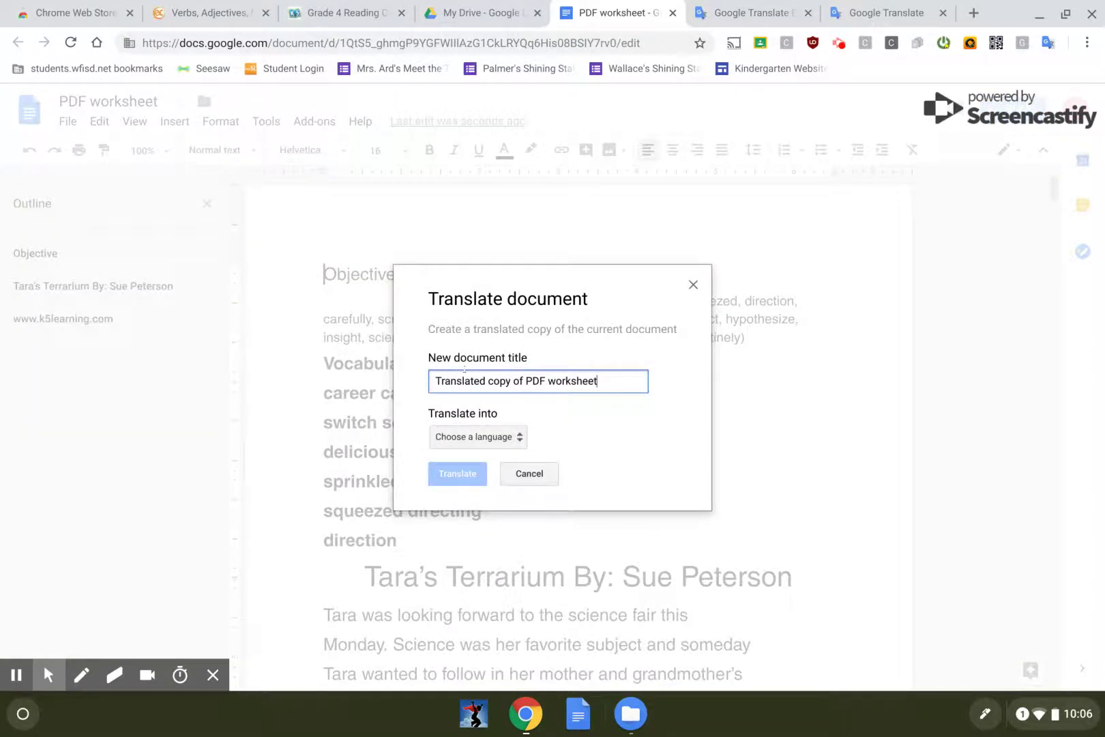
left_click(512, 439)
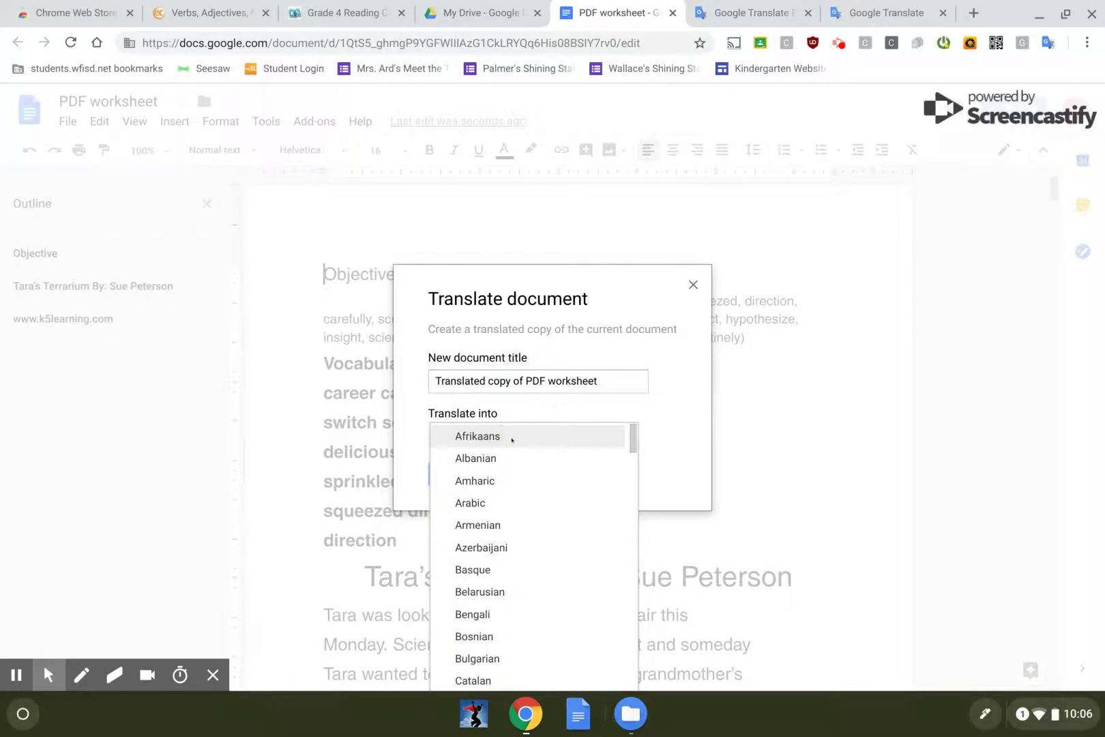
type("sp")
key("Return")
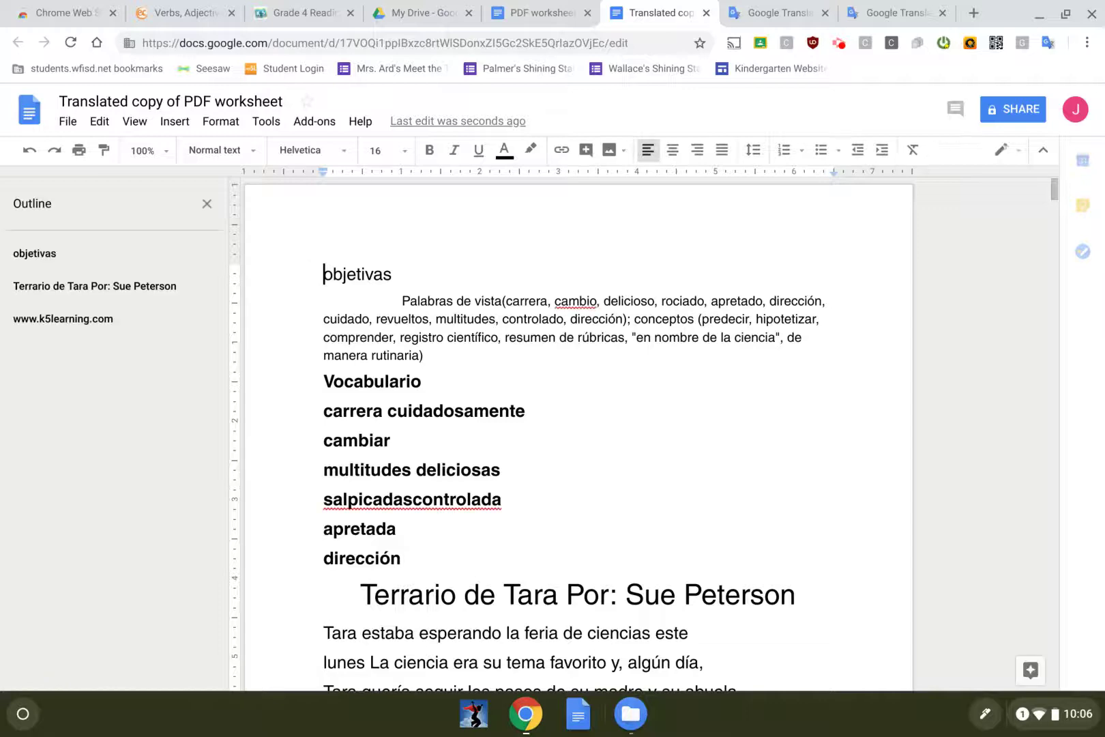
- Scroll through the 'Terrario de Tara' copy, then return to the Grade 4 Reading PDF's top
scroll(578, 429, "down", 3)
scroll(579, 436, "down", 2)
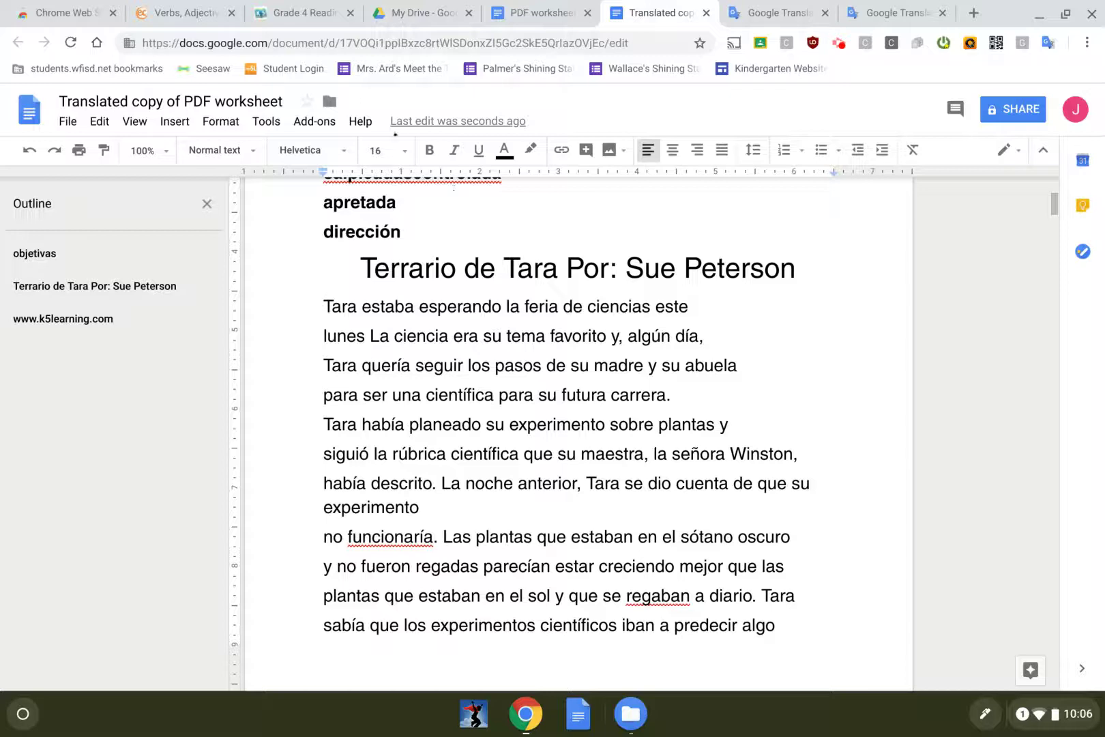
left_click(298, 14)
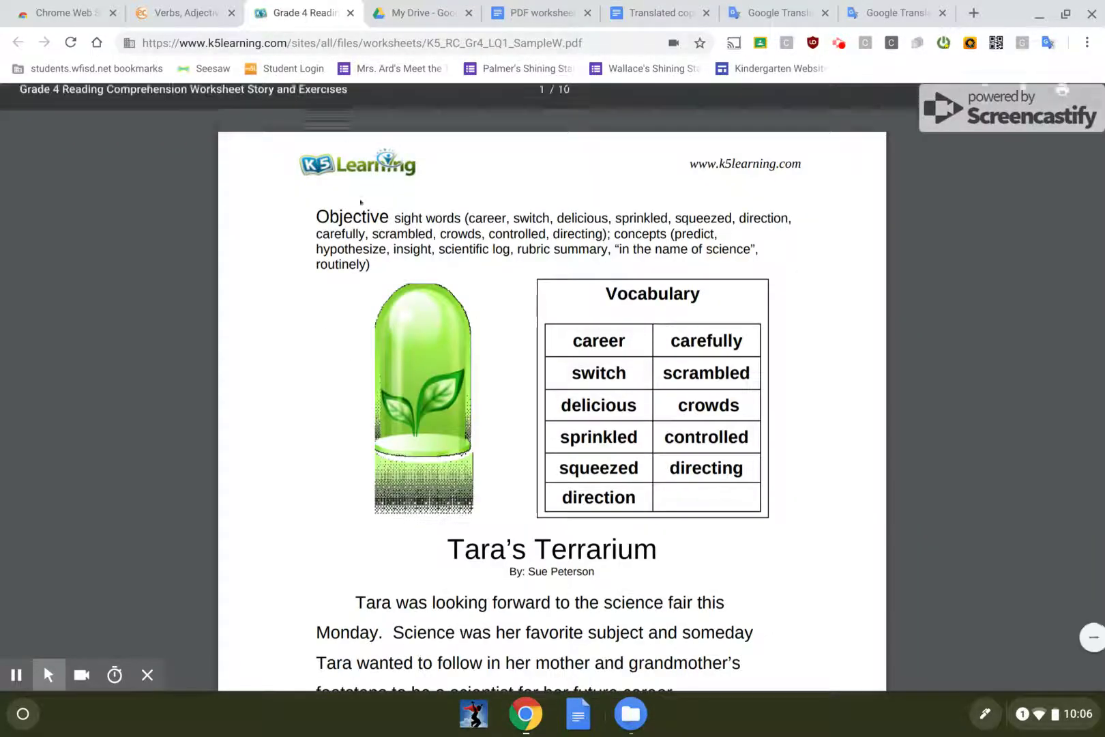
scroll(435, 298, "down", 4)
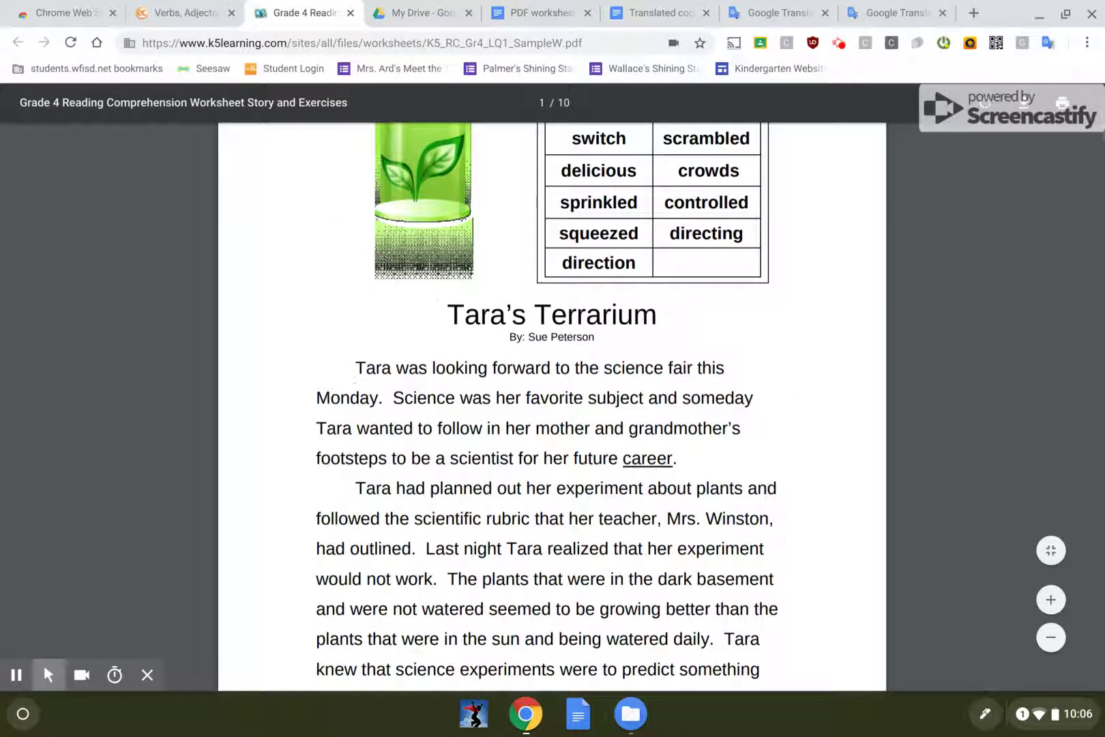
scroll(552, 409, "up", 3)
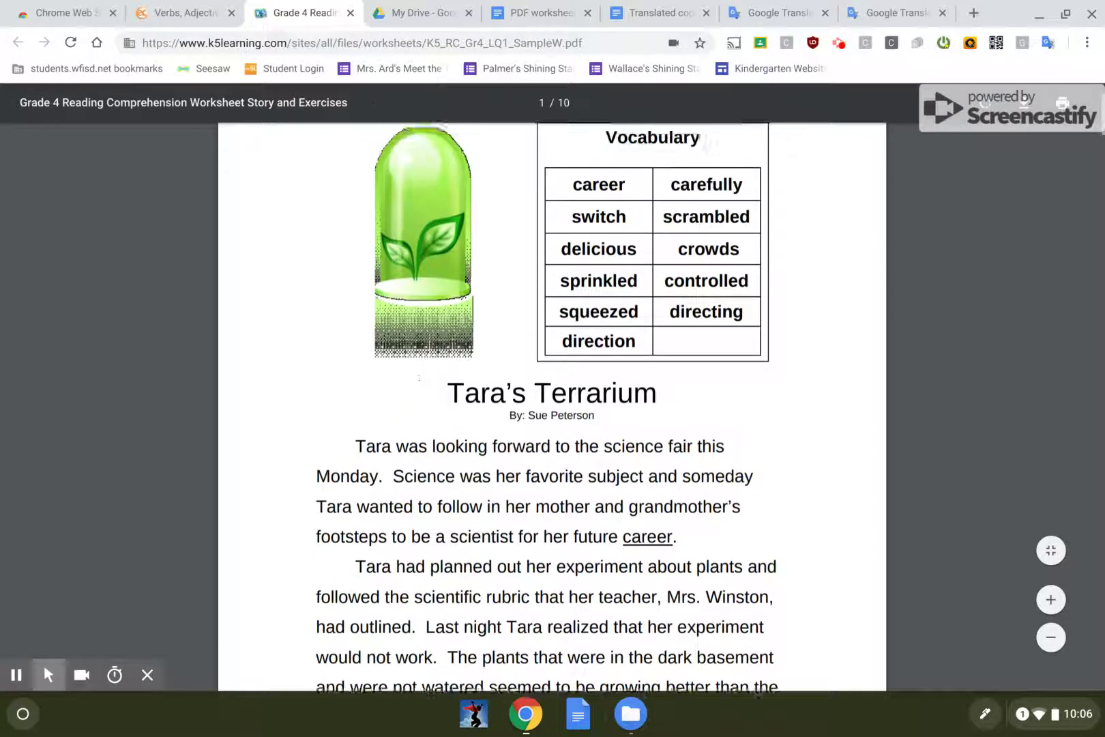